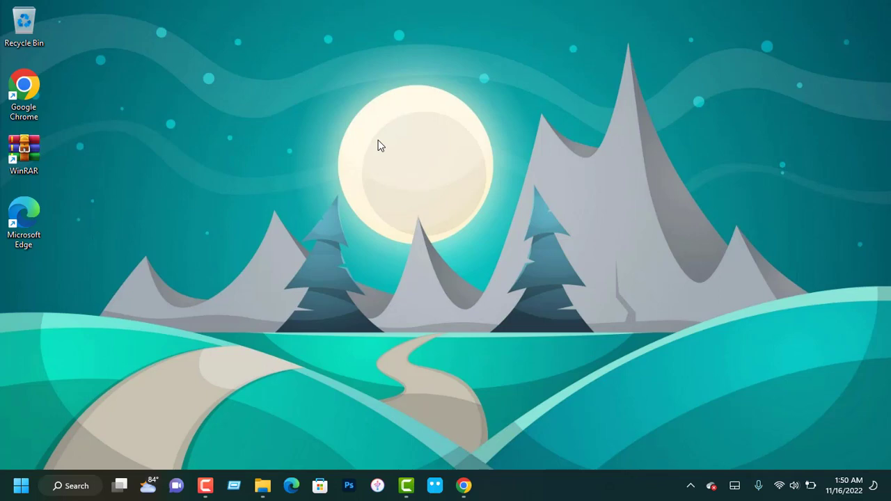
Switch to Chrome and download XWidget for Windows from the XDesktopSoft site, then return to the desktop.
click(471, 495)
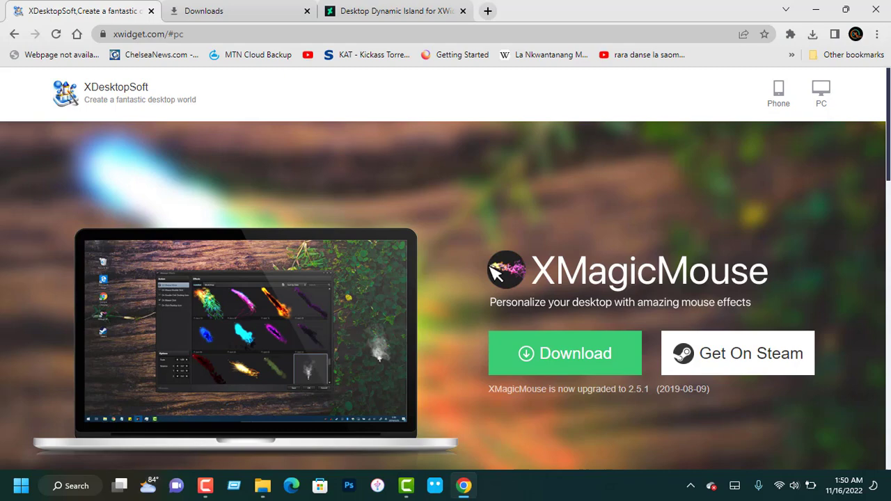
drag(888, 147, 888, 273)
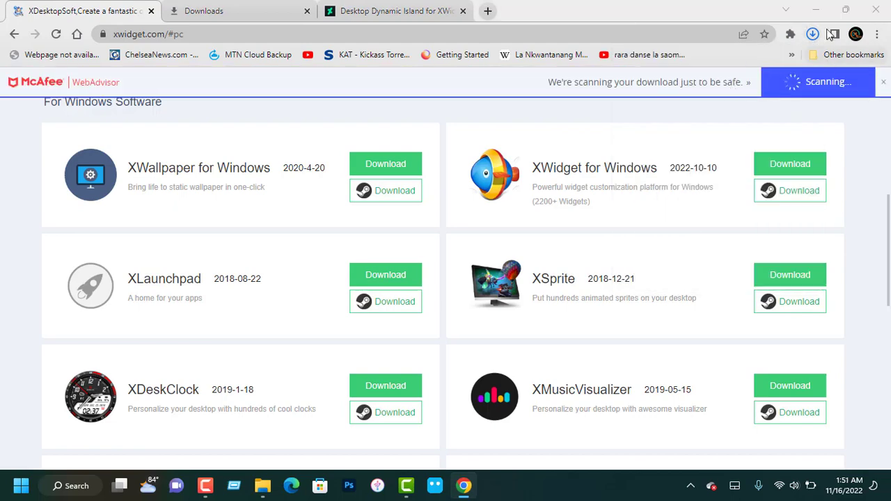
click(818, 13)
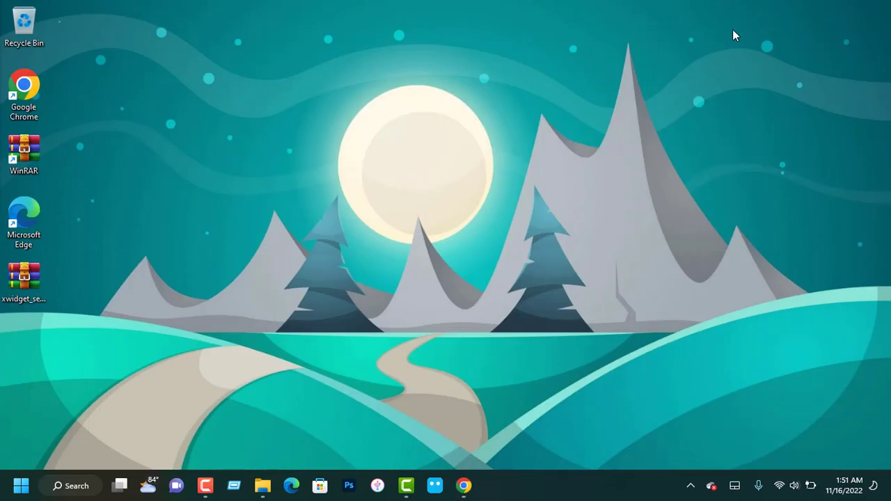
Extract the xwidget_setup archive directly onto the desktop.
right_click(25, 284)
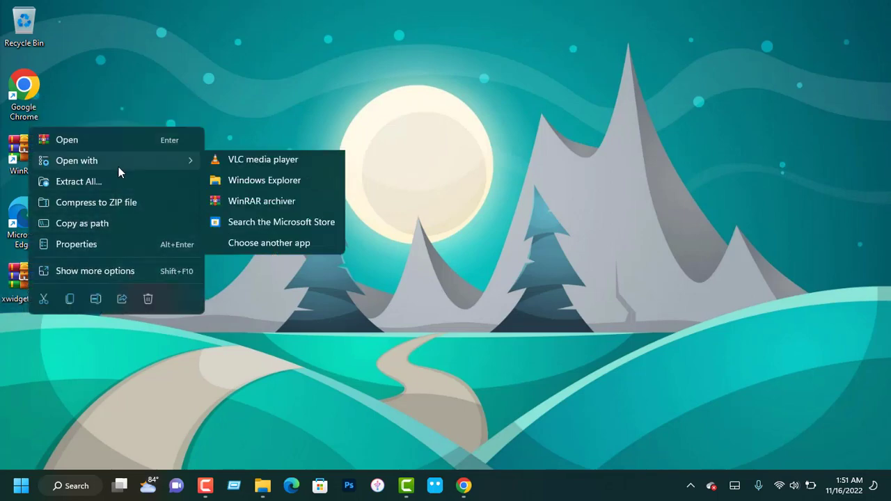
click(66, 265)
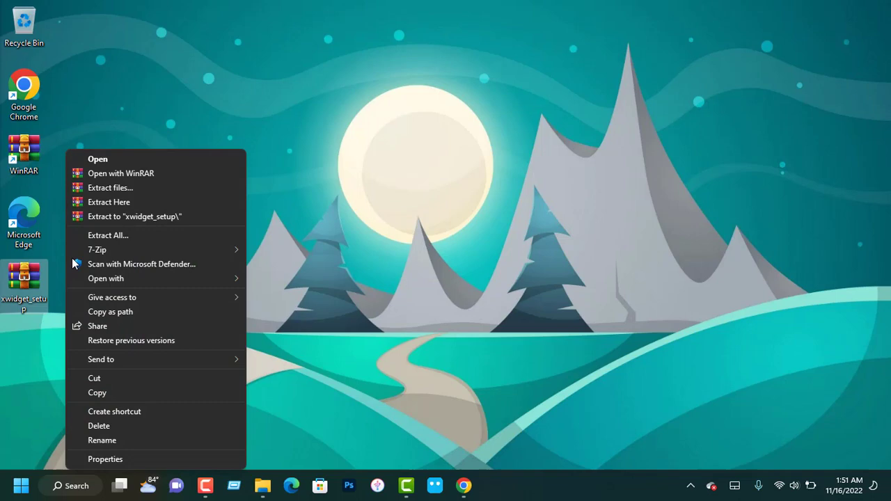
click(125, 209)
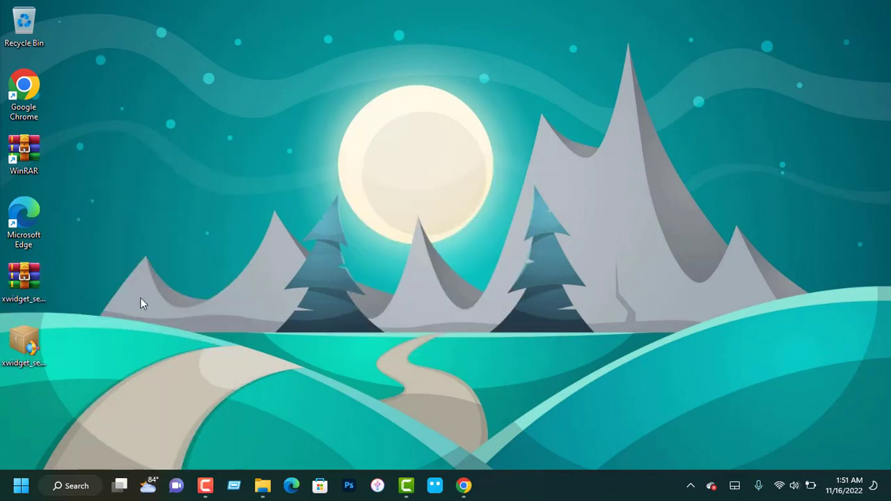
Run the extracted XWidget installer through to the end, keeping the option to launch XWidget enabled.
double_click(27, 344)
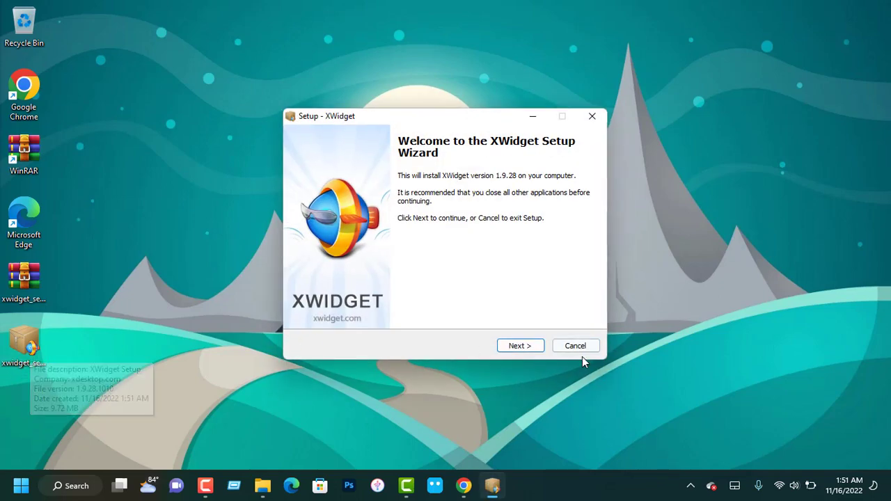
click(519, 347)
click(519, 346)
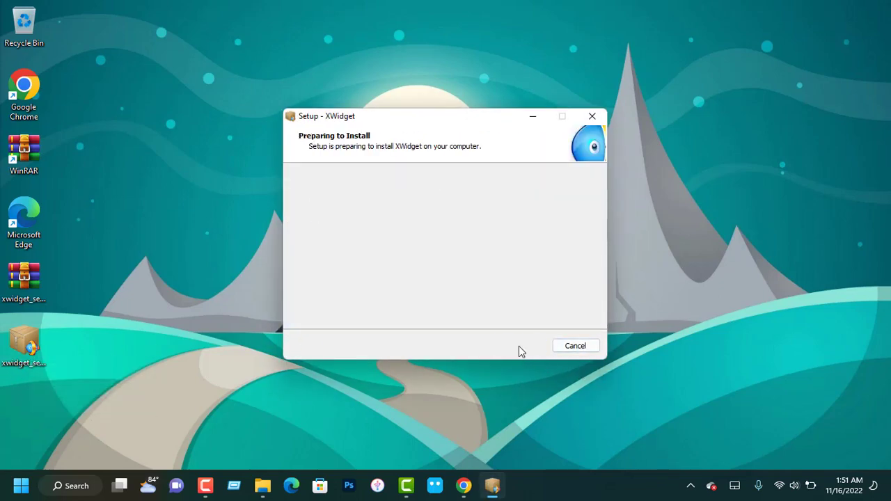
click(518, 346)
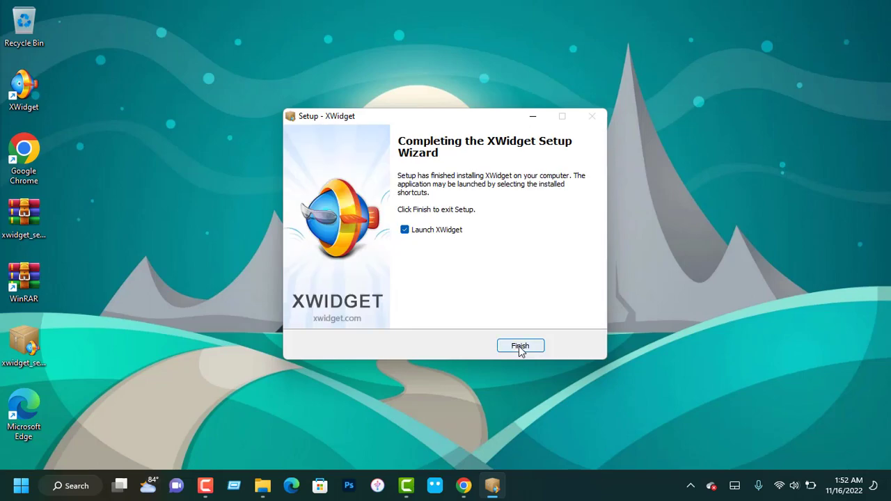
click(518, 346)
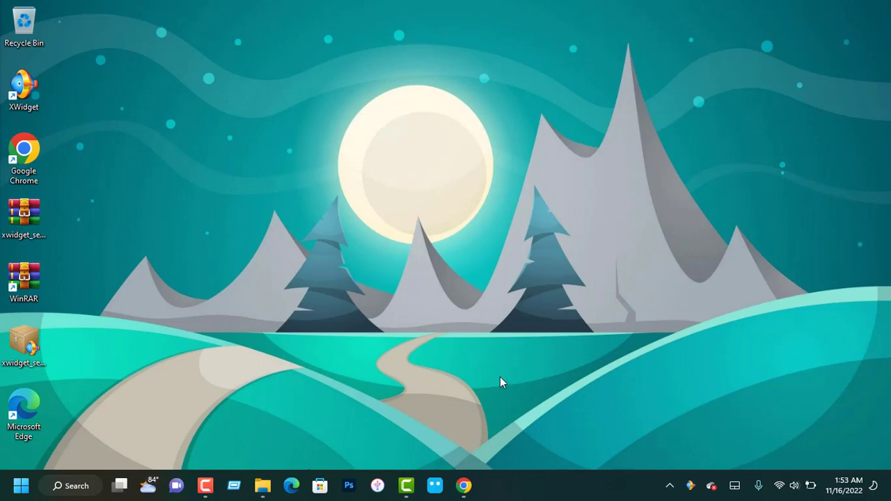
Switch to Chrome, download Desktop Dynamic Island for XWidget from its DeviantArt page, and return to the desktop.
click(463, 485)
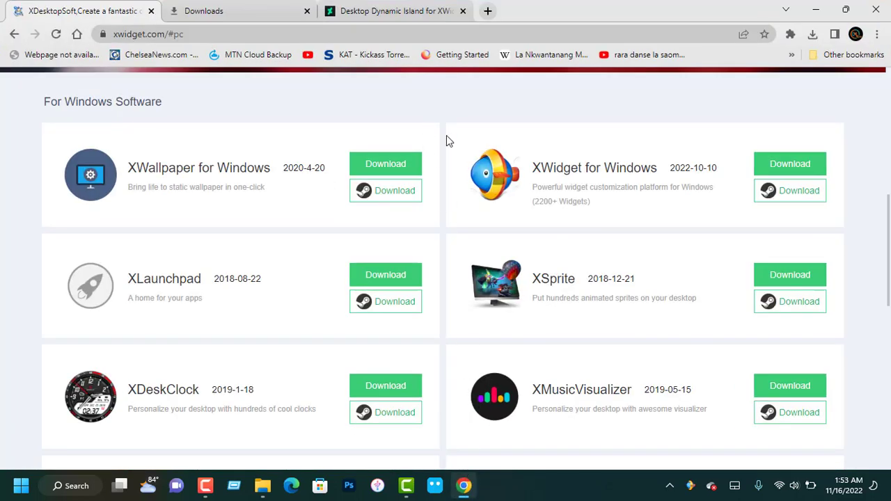
click(411, 12)
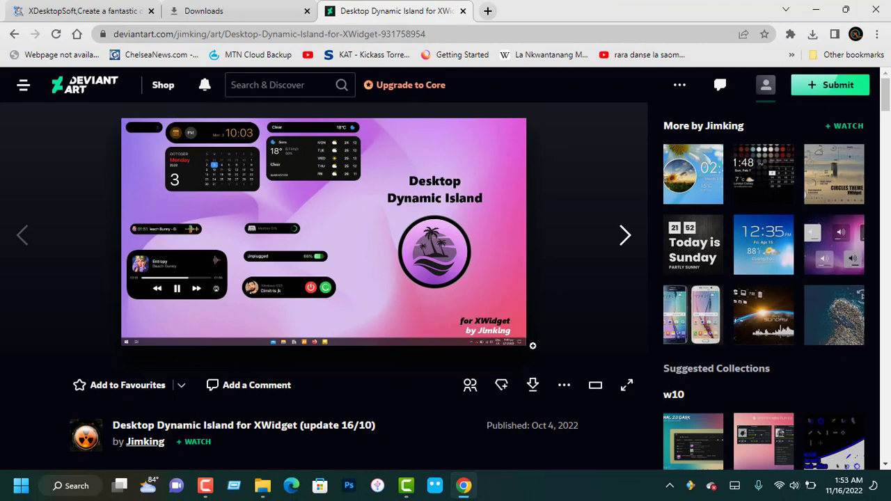
click(533, 387)
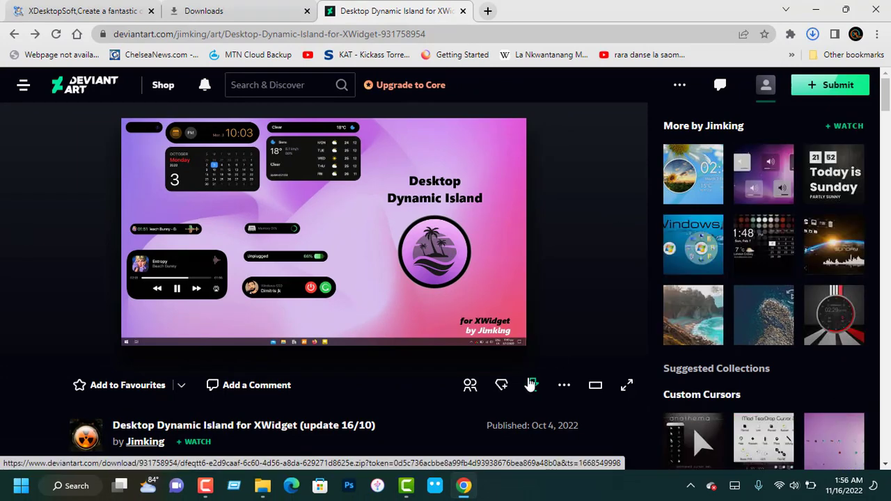
click(811, 34)
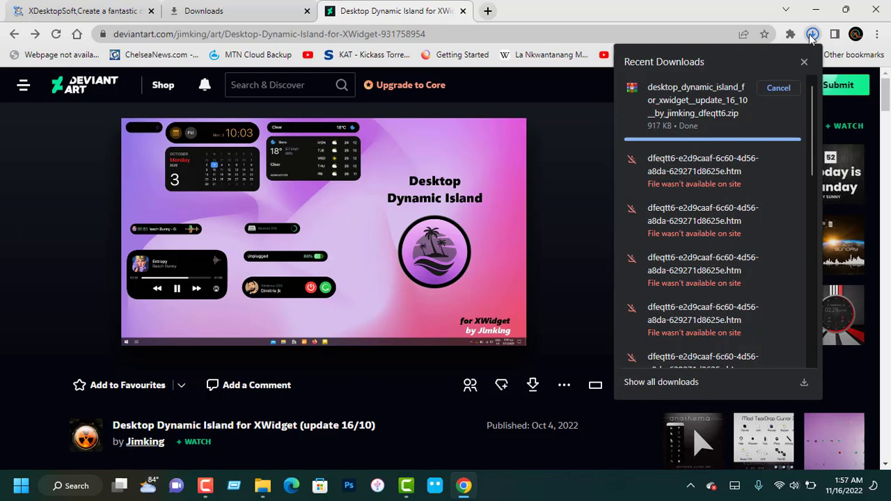
click(816, 11)
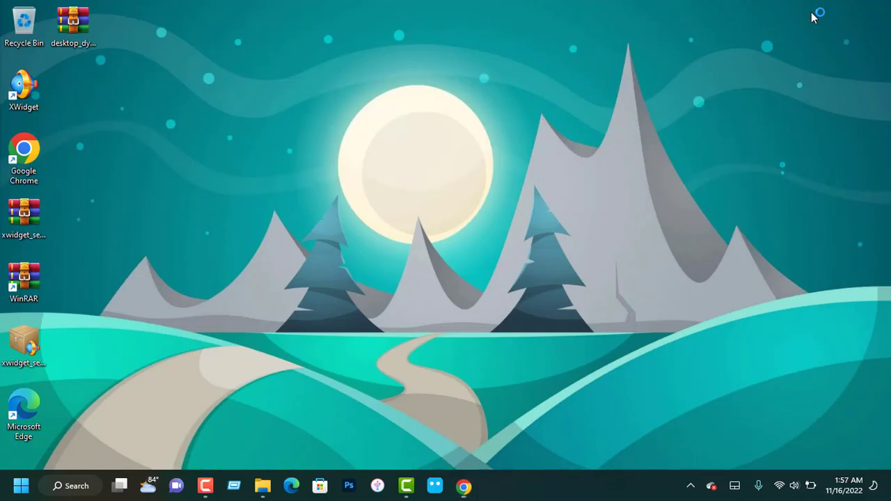
Extract the downloaded desktop dynamic island archive with WinRAR into a folder of the same name on the desktop.
right_click(78, 27)
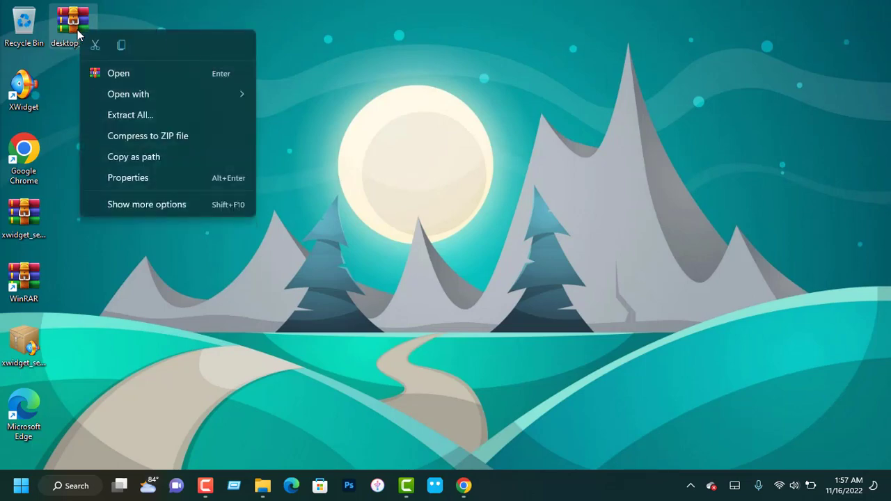
click(124, 206)
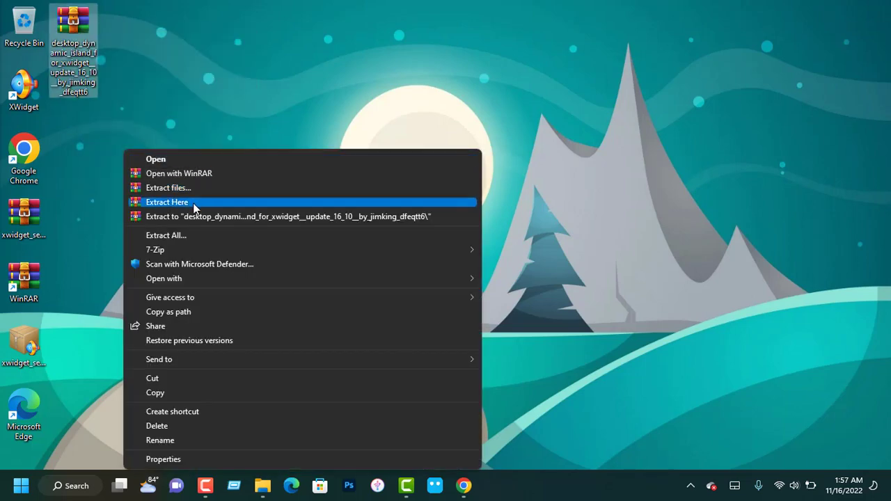
click(195, 217)
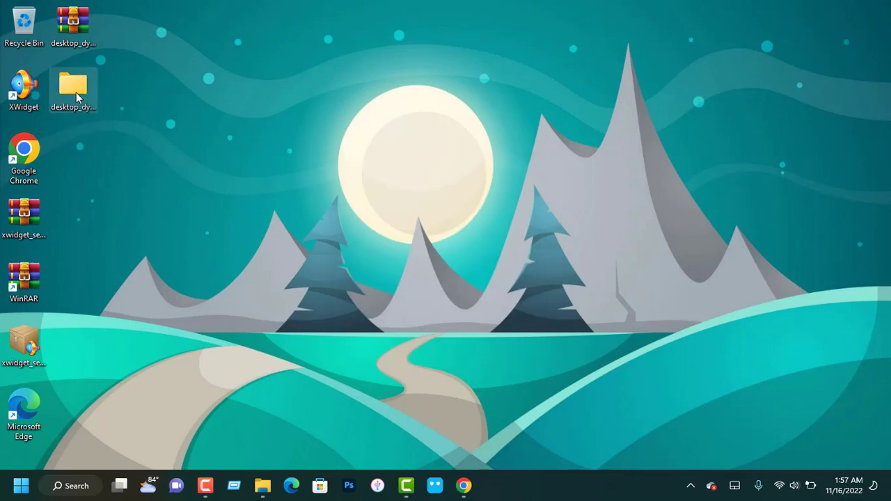
In the extracted folder, unpack the desktop_dynamic_island XWidget package with 7-Zip into its own desktop_dynamic_island subfolder.
double_click(78, 97)
click(177, 162)
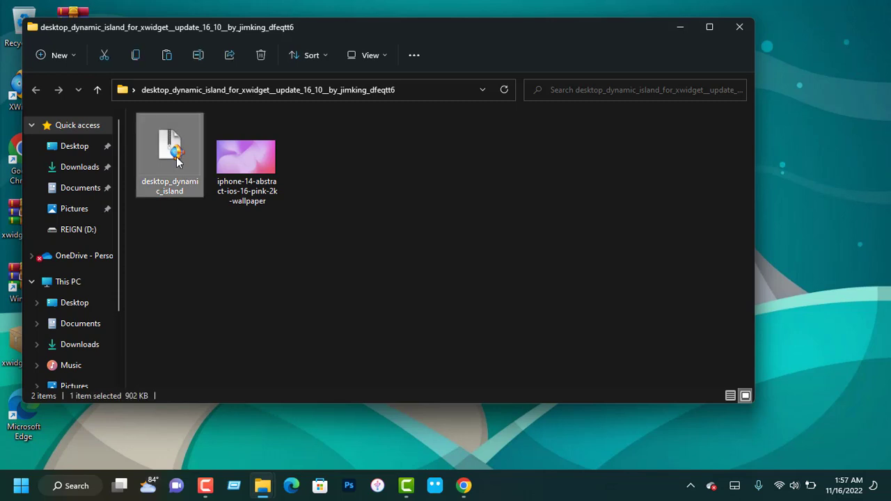
right_click(177, 162)
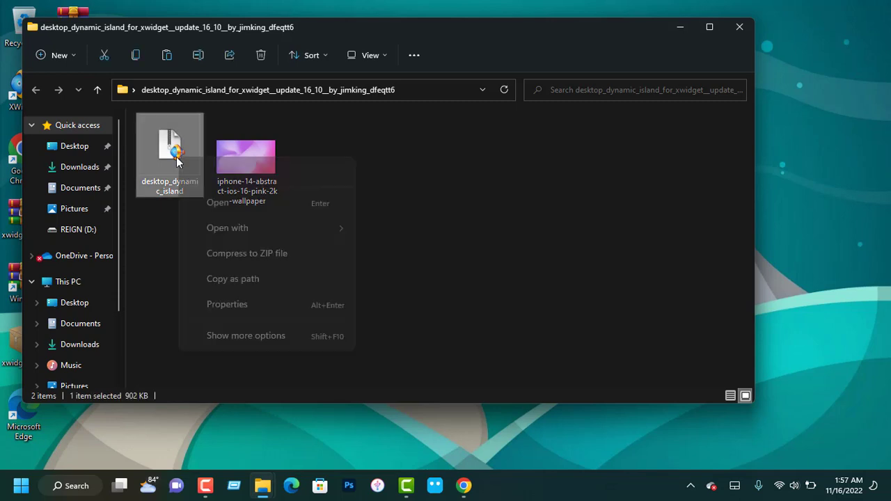
click(233, 338)
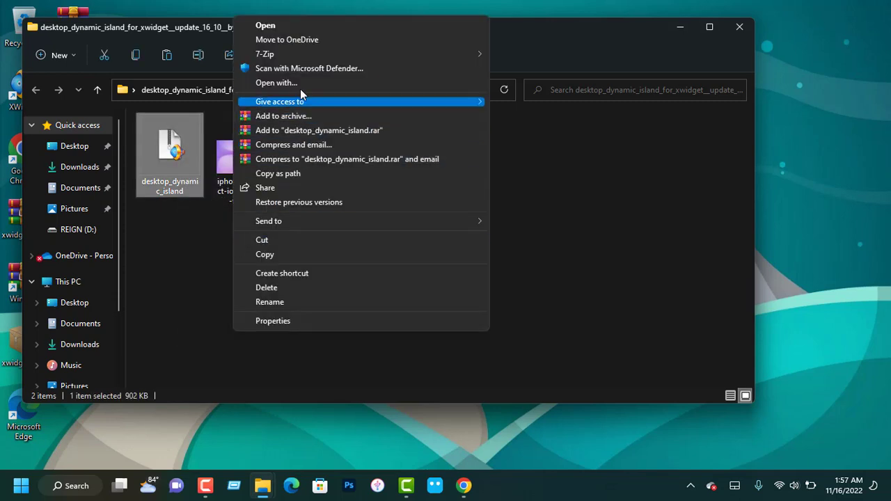
mouse_move(293, 53)
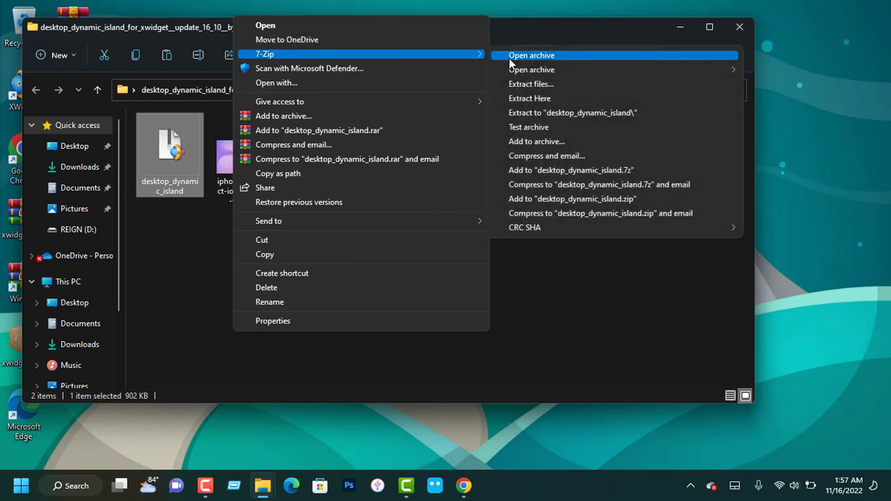
click(545, 117)
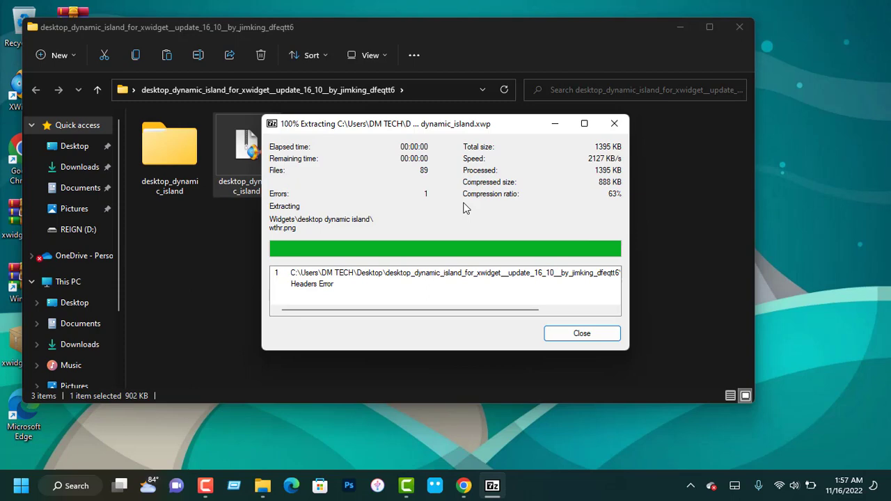
click(570, 330)
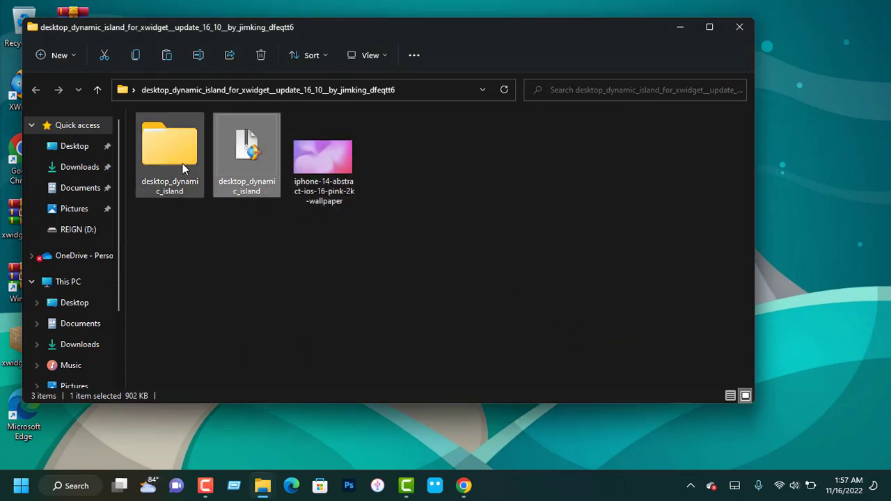
Look through the desktop dynamic island files inside the unpacked Widgets folder, including the face image, and return to Widgets.
double_click(181, 163)
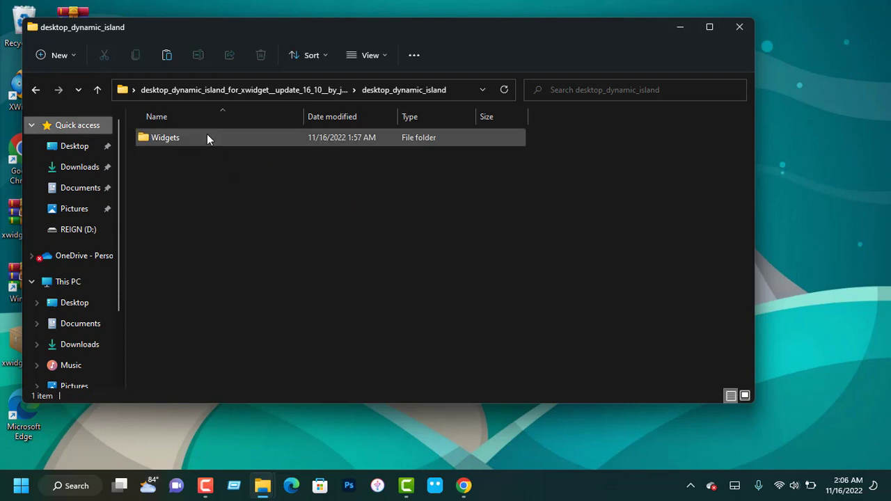
double_click(185, 138)
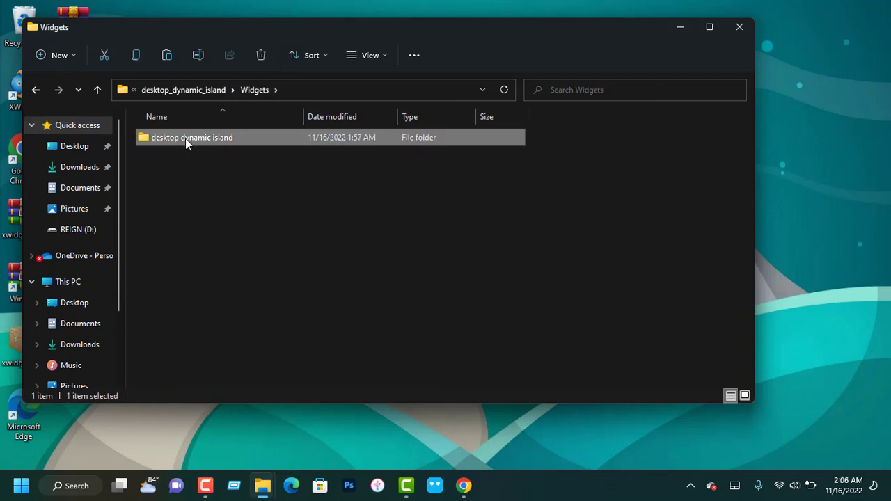
double_click(185, 138)
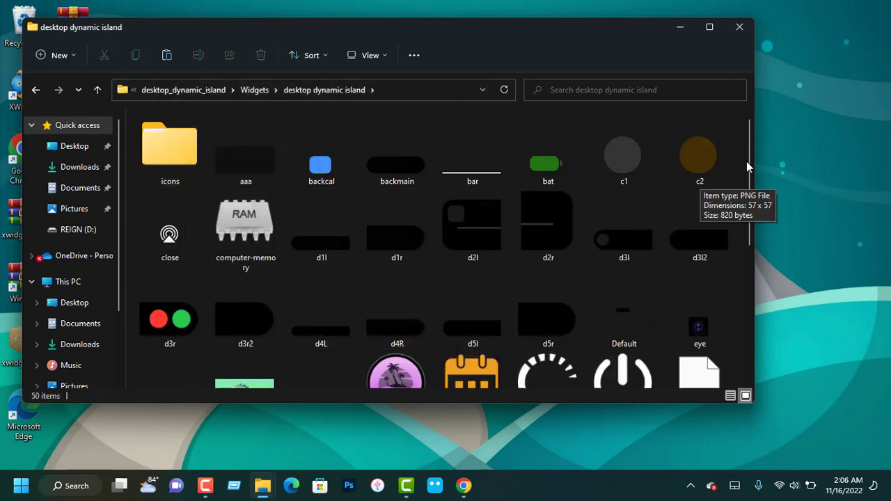
drag(748, 160, 754, 240)
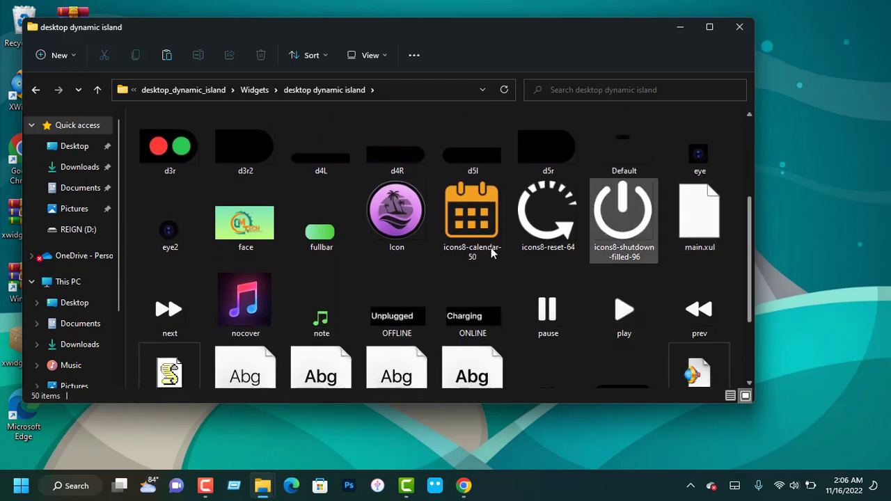
click(257, 244)
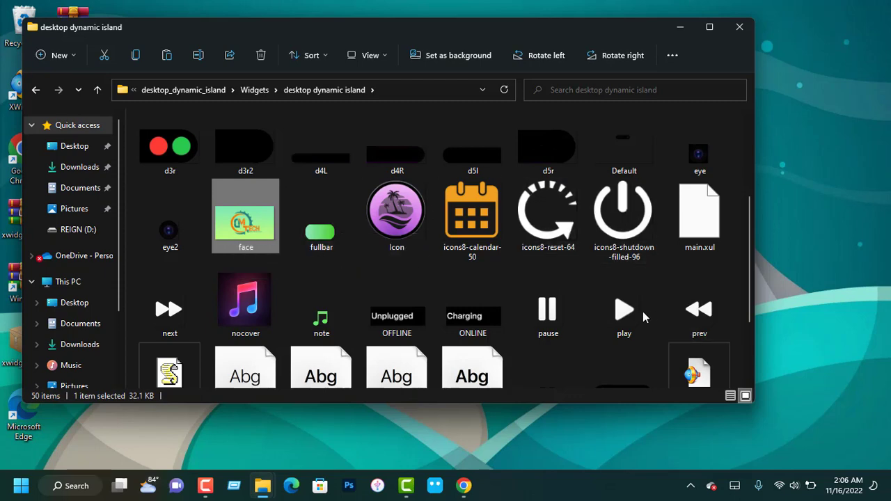
drag(751, 273, 745, 139)
click(35, 90)
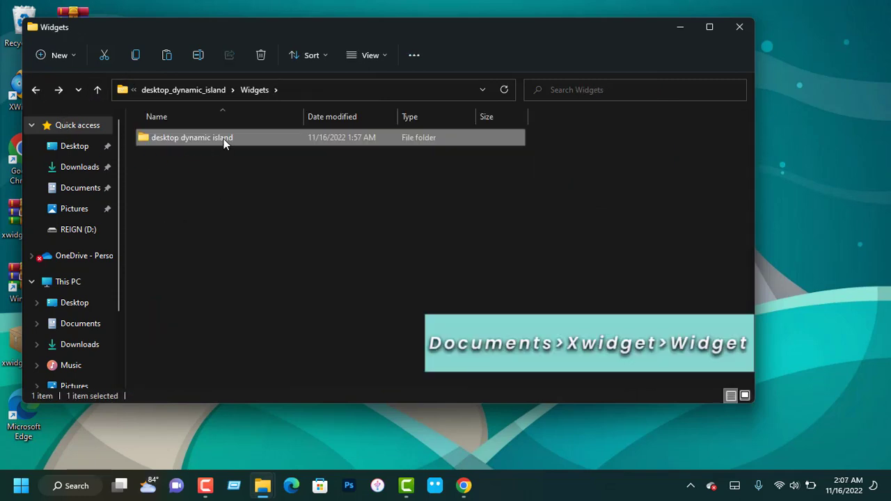
Copy the desktop dynamic island folder into Documents > XWidget > Widgets, replacing the files with the same names.
right_click(224, 138)
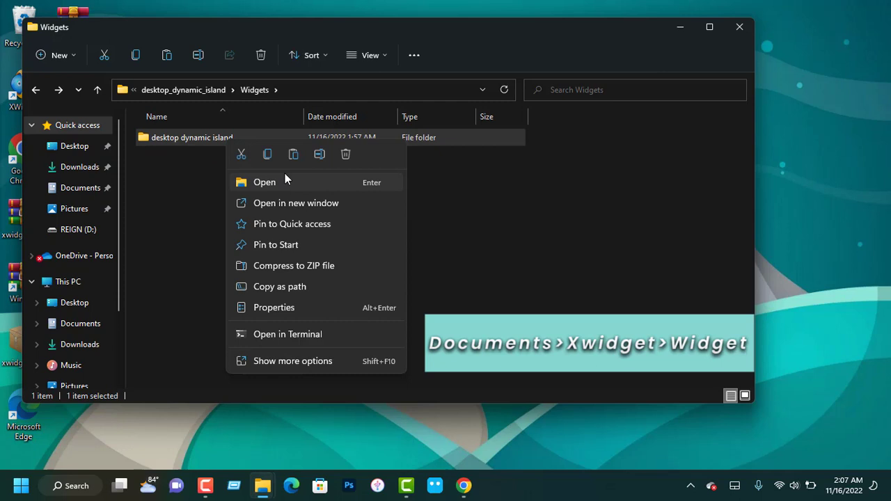
click(269, 153)
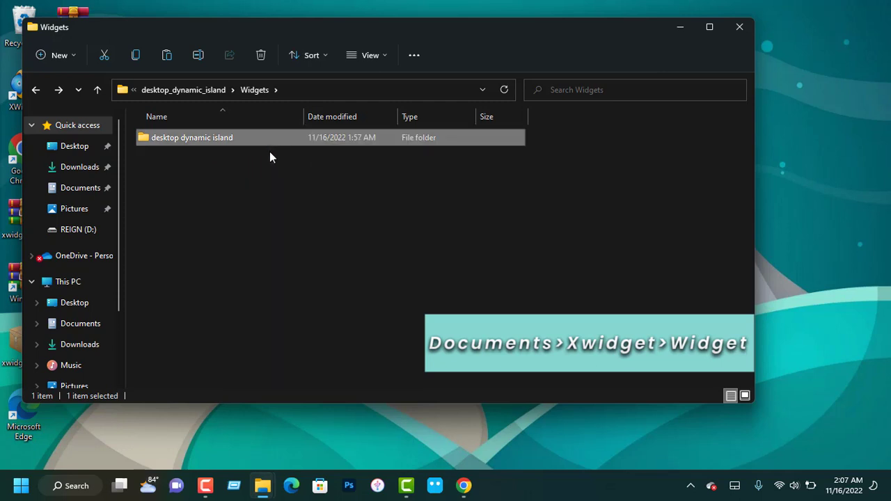
click(87, 198)
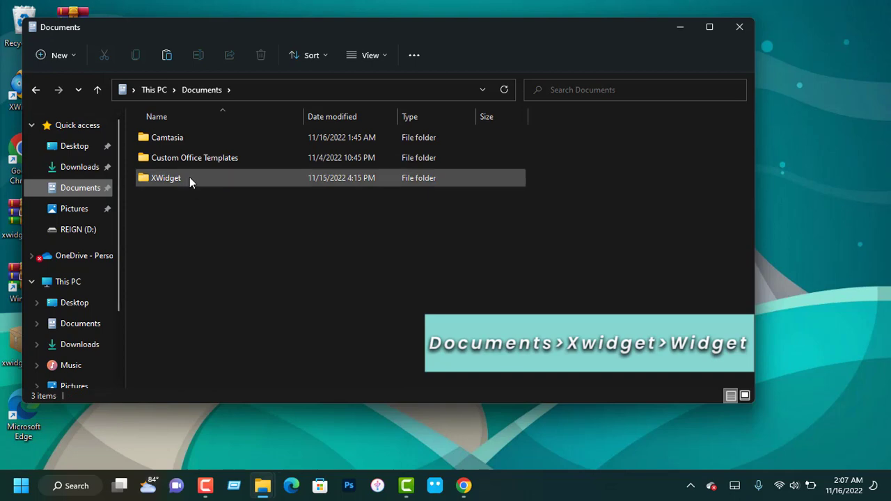
double_click(190, 177)
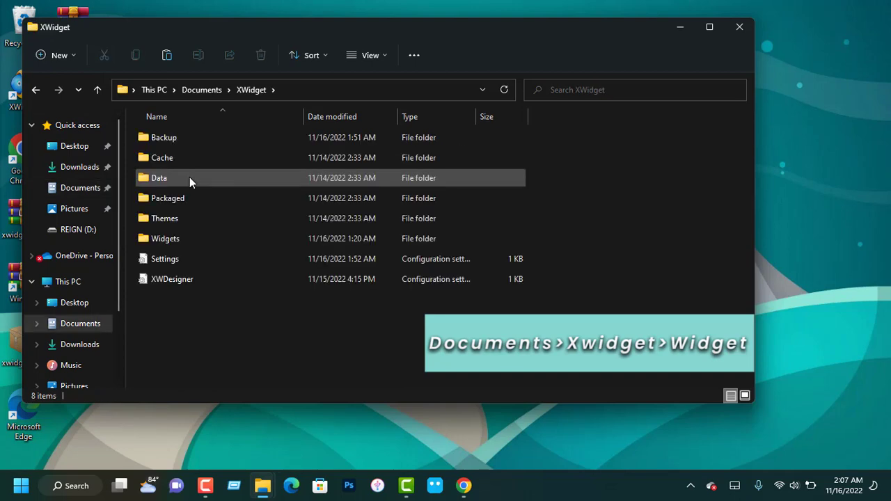
double_click(189, 238)
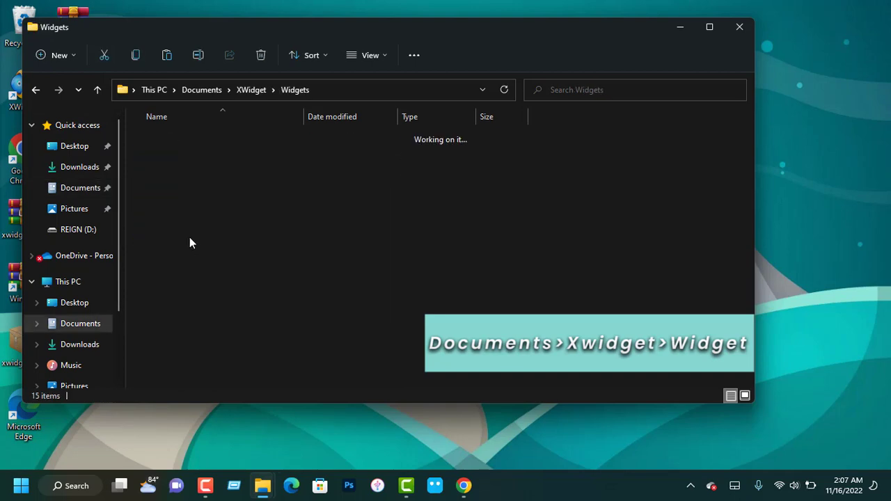
right_click(655, 208)
click(674, 224)
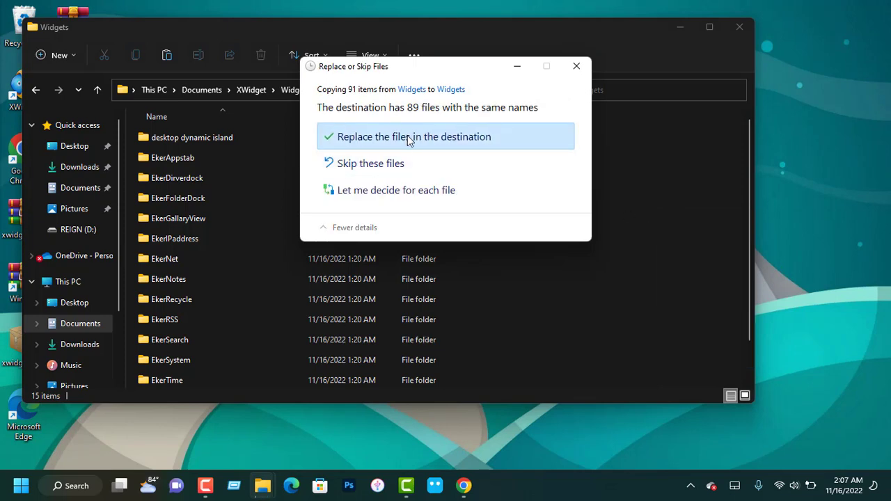
click(407, 136)
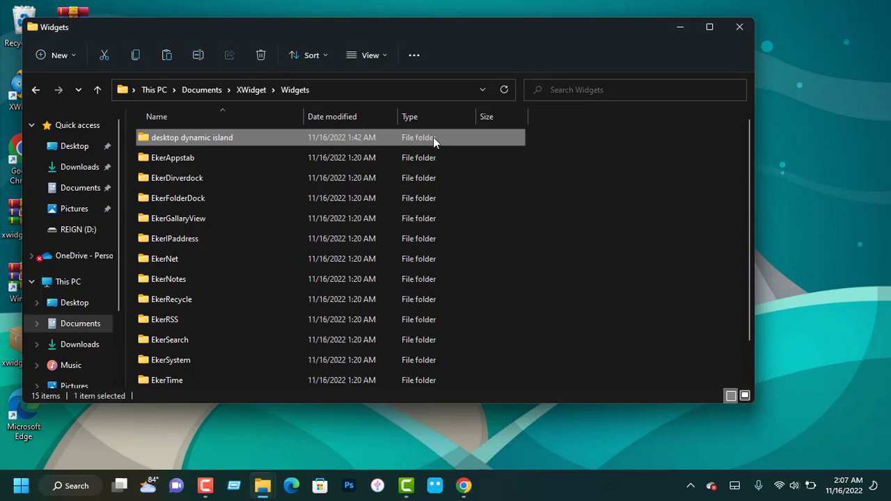
Launch the widget file from the copied desktop dynamic island folder and close the File Explorer window.
double_click(432, 138)
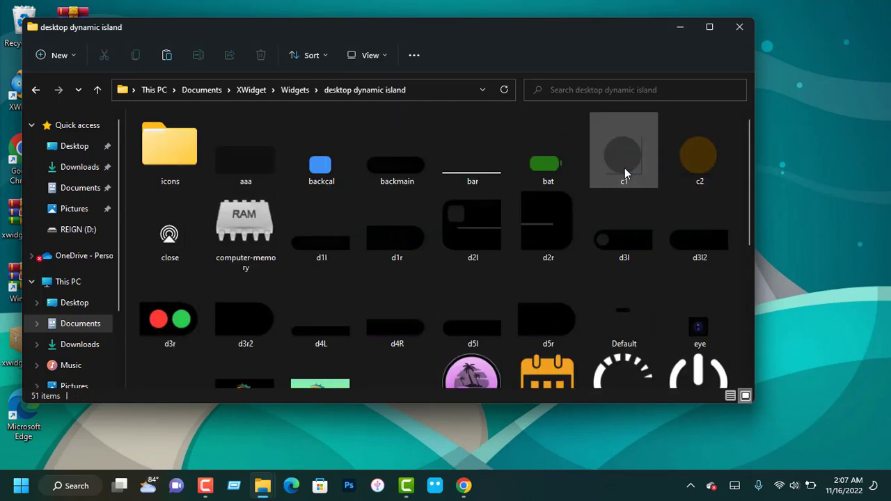
scroll(656, 168, down, 5)
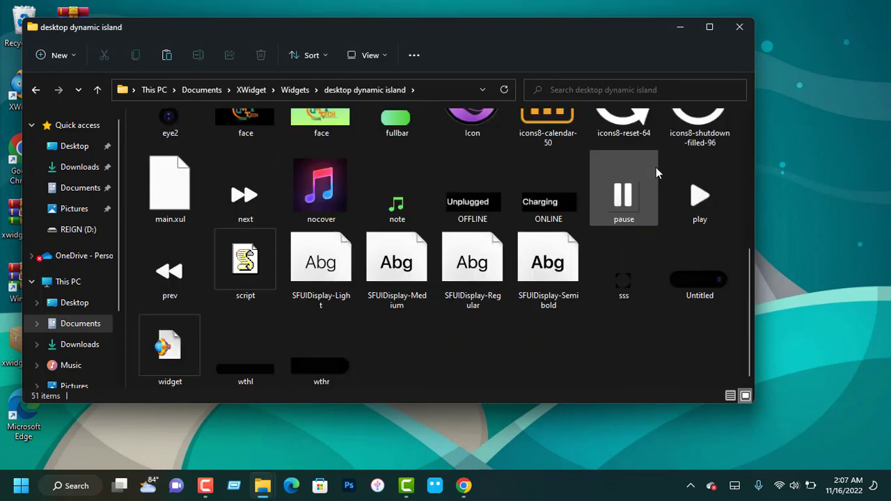
click(170, 352)
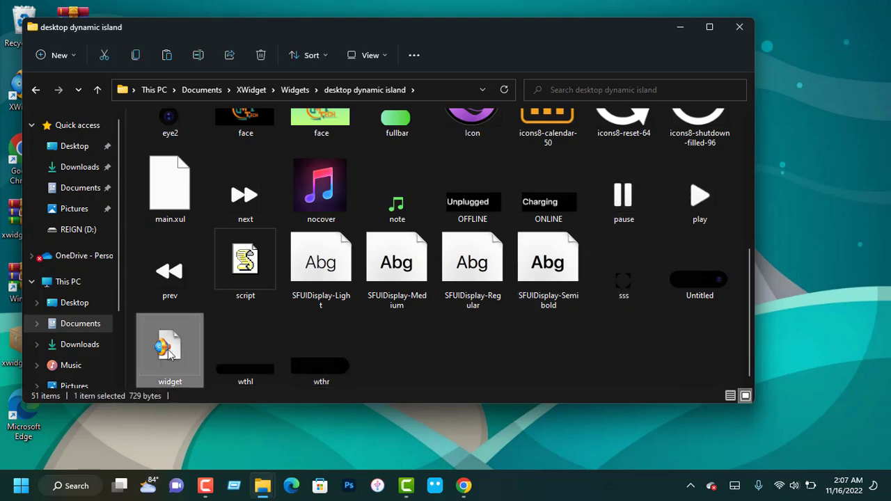
click(739, 27)
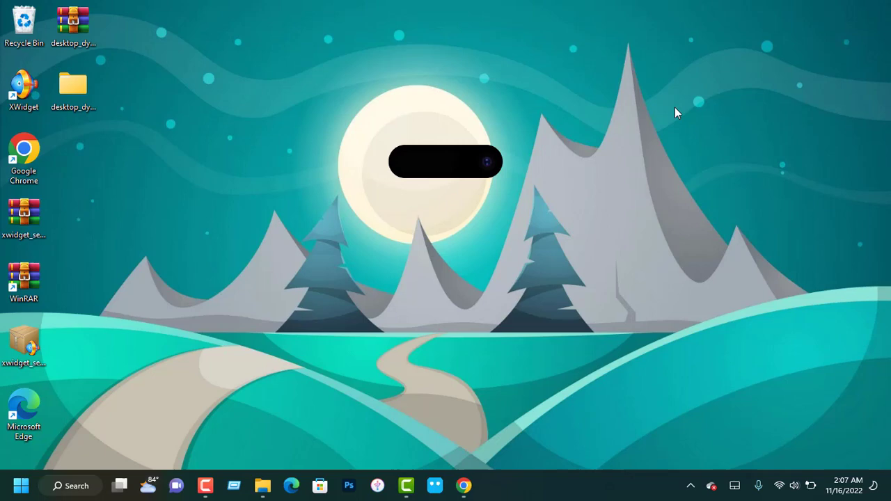
Move the dynamic island widget to the upper centre edge of the desktop and set its display mode to BATTERY.
drag(441, 161, 460, 26)
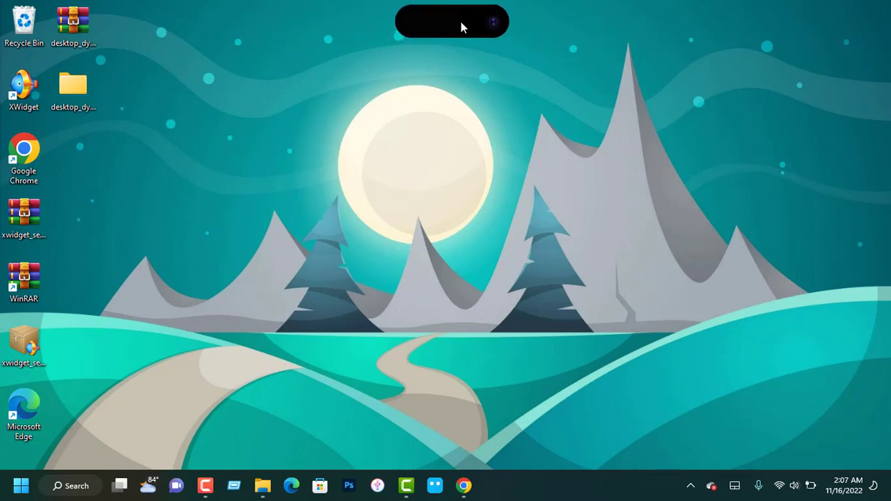
right_click(460, 27)
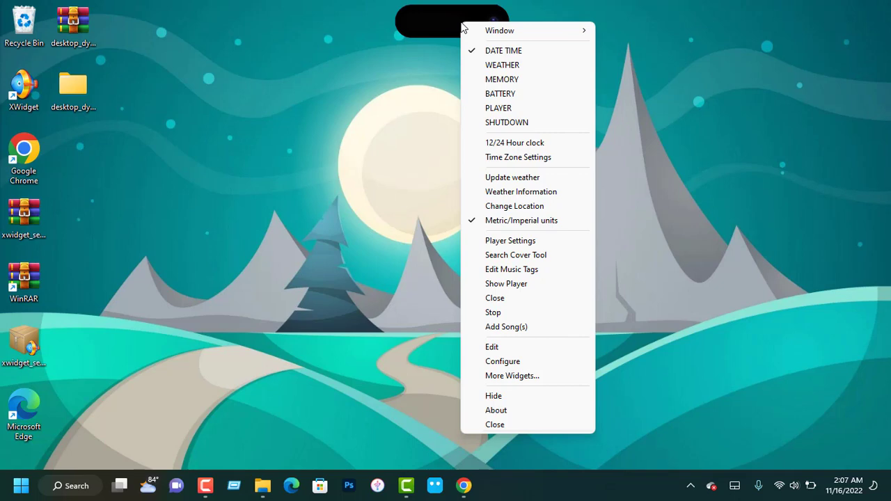
click(490, 93)
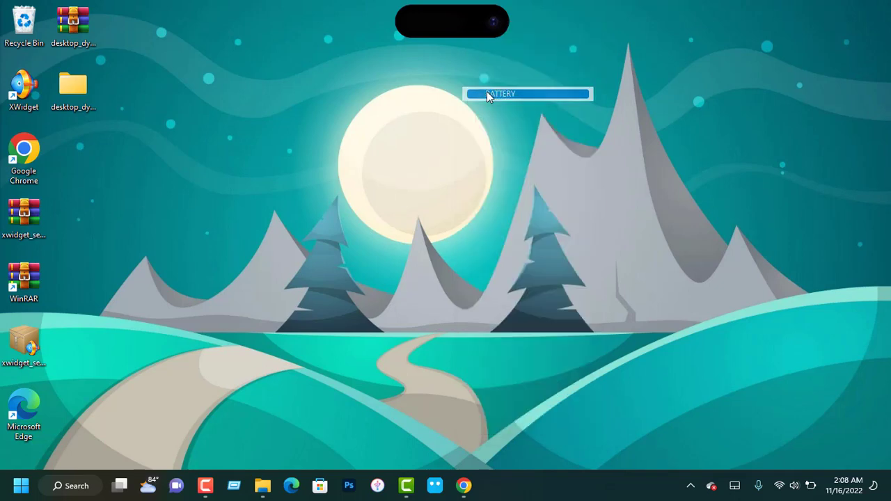
Switch the dynamic island widget's display mode to PLAYER.
right_click(444, 31)
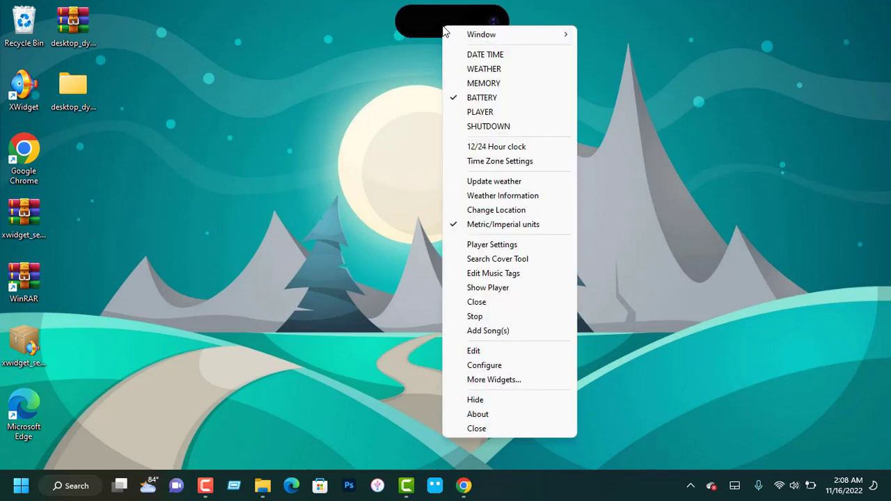
click(457, 112)
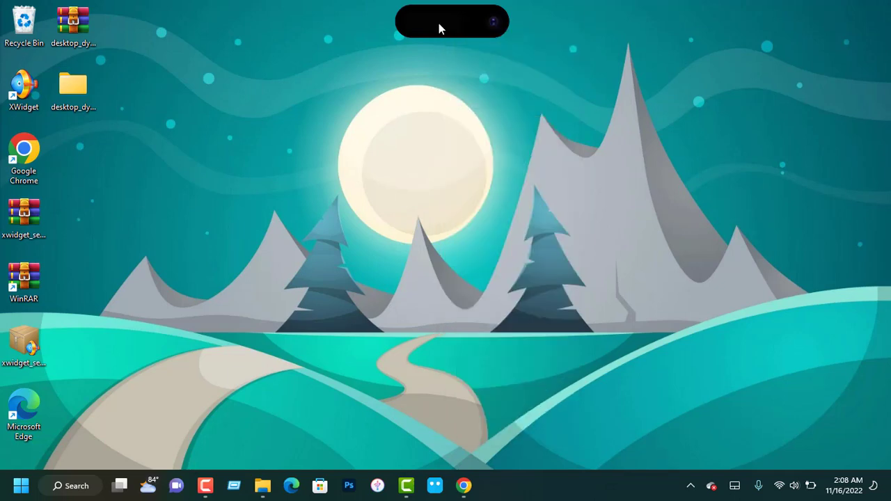